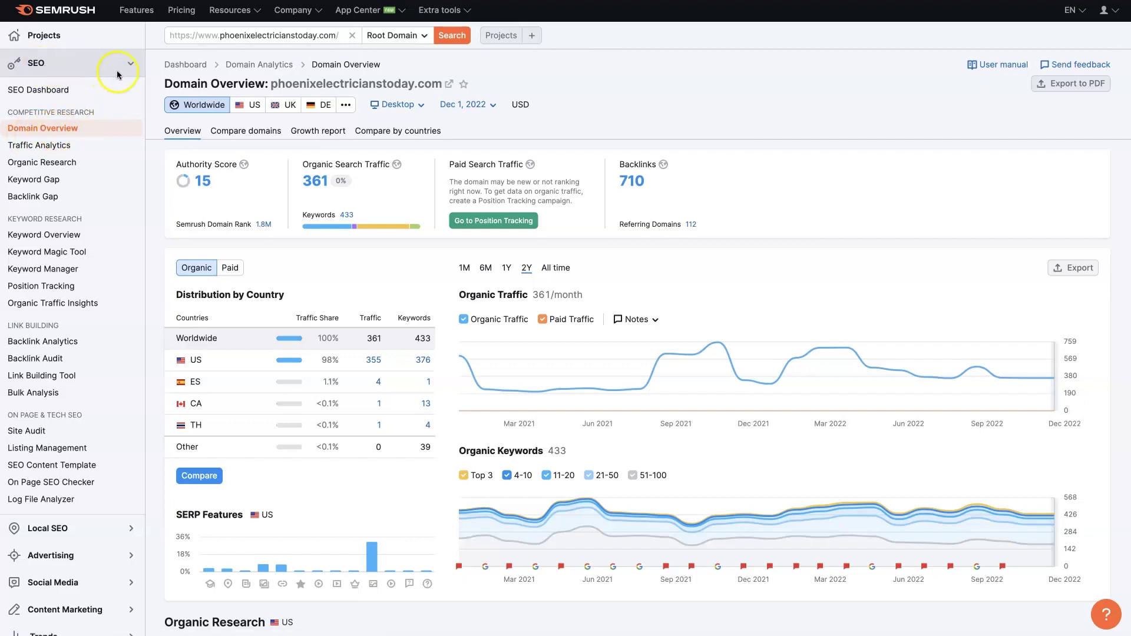
# - Collapse SEO, preview the Advertising, Social Media, Content Marketing and .Trends tool lists, then re-expand SEO
pyautogui.click(52, 70)
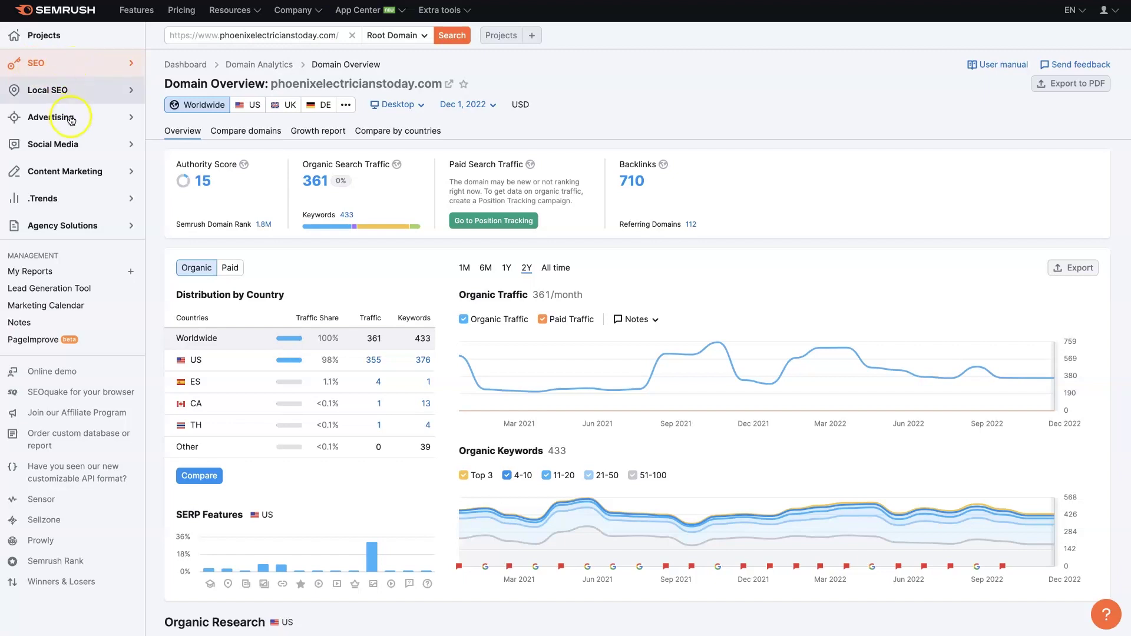
pyautogui.click(132, 121)
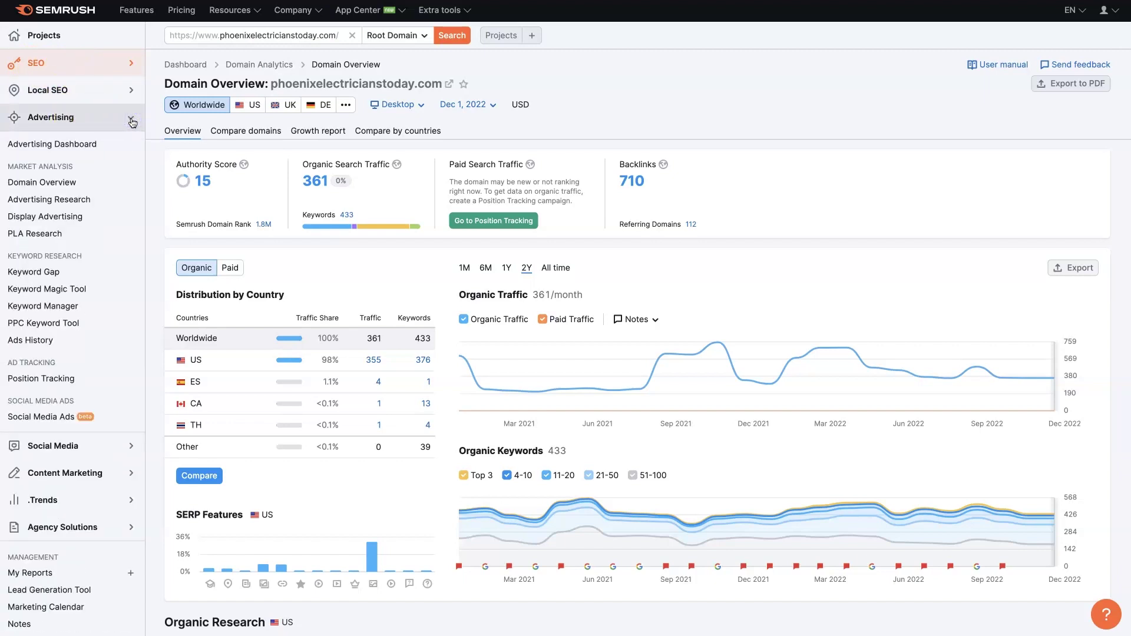
pyautogui.click(132, 121)
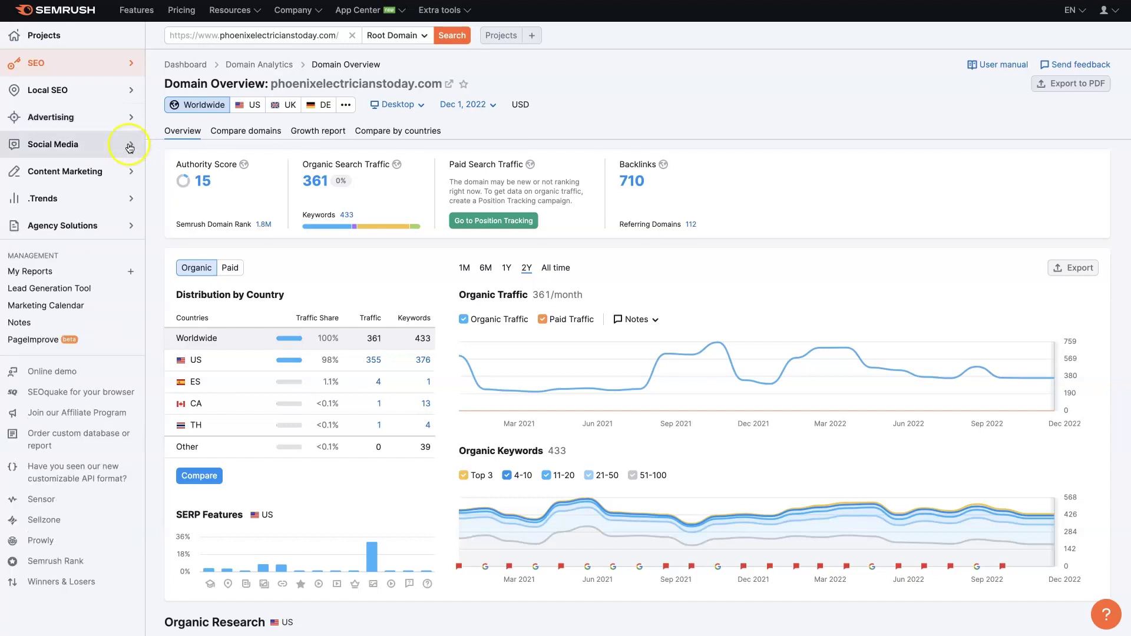
pyautogui.click(130, 148)
pyautogui.click(130, 147)
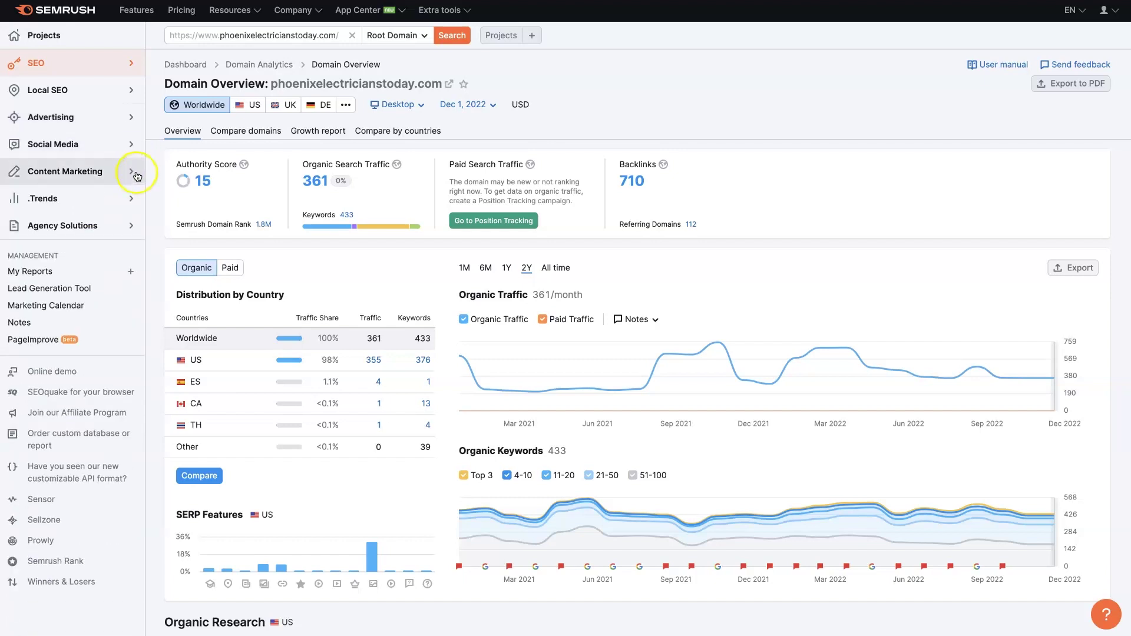
pyautogui.click(135, 174)
pyautogui.click(131, 171)
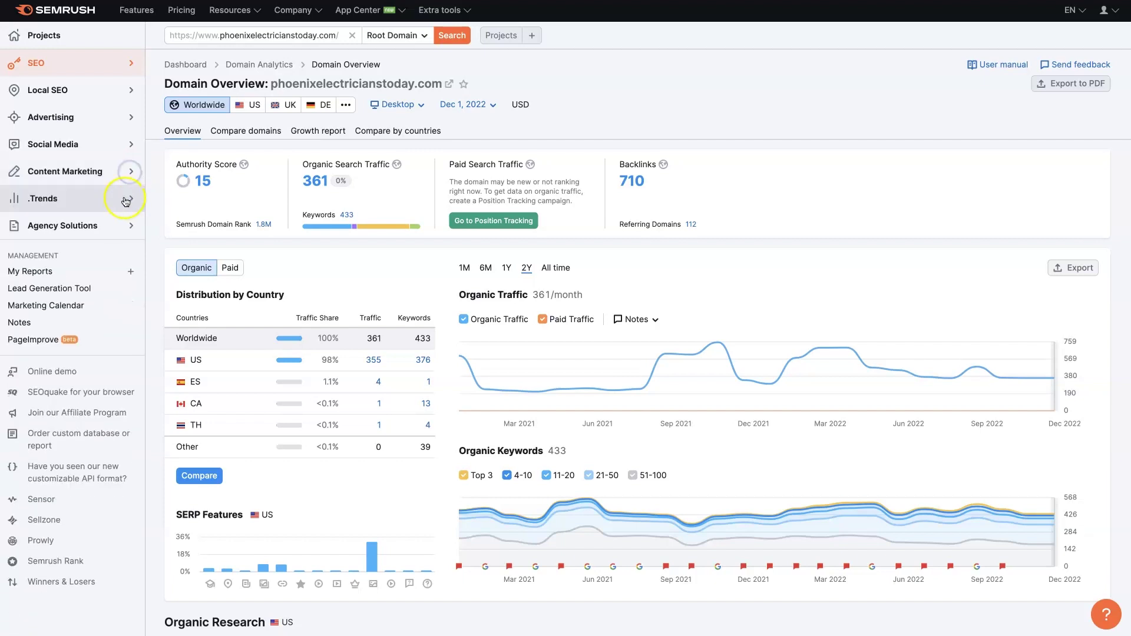
pyautogui.click(126, 201)
pyautogui.click(129, 198)
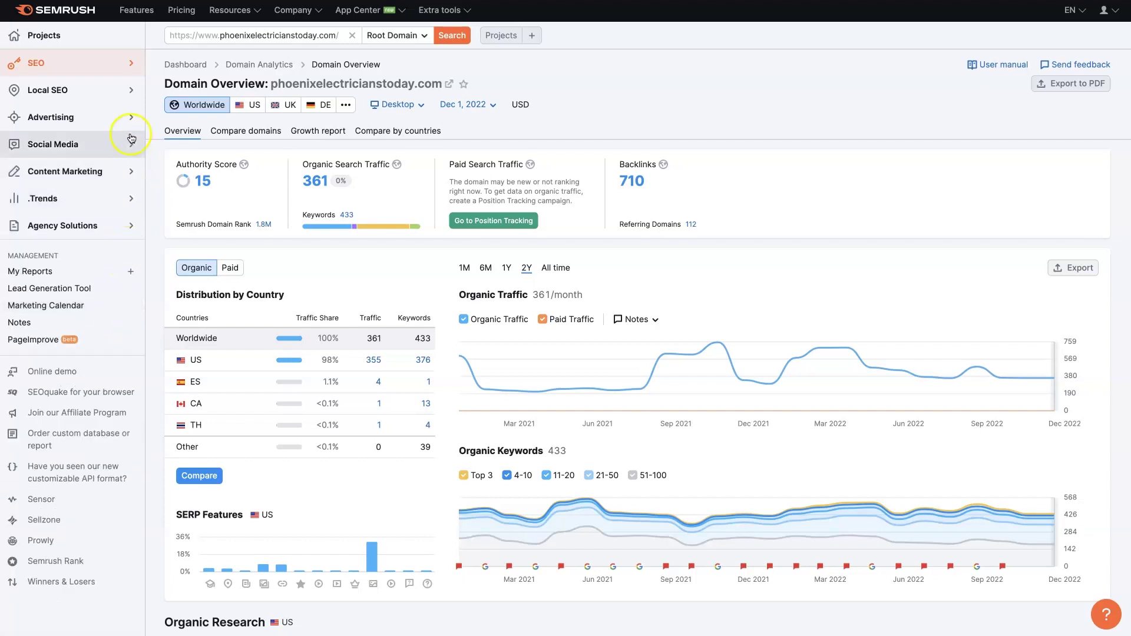
pyautogui.click(130, 64)
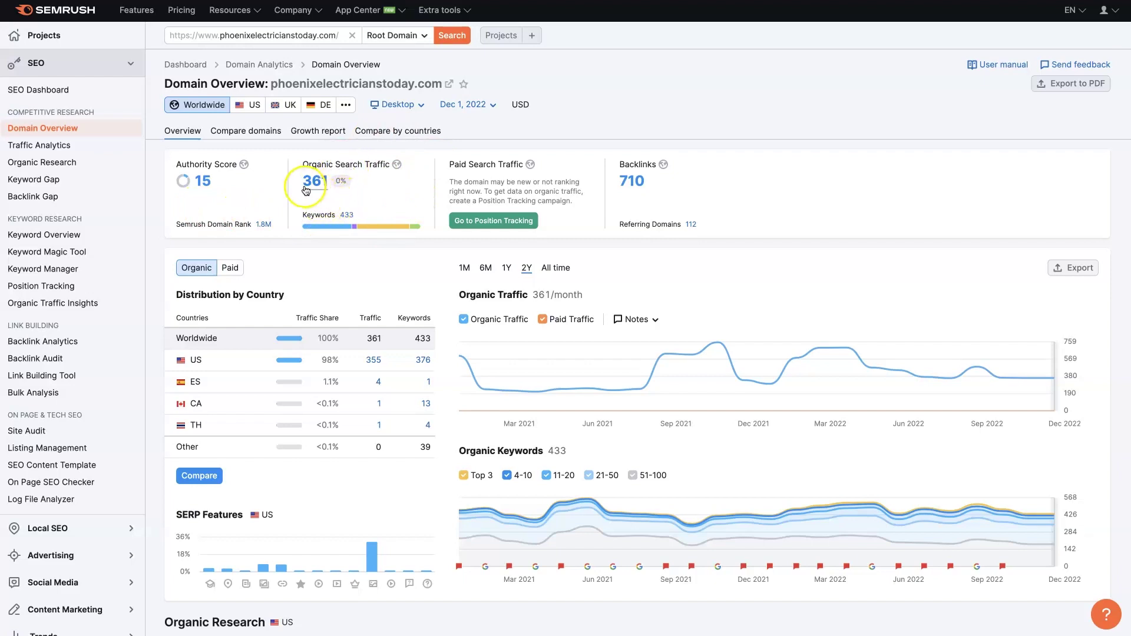
# - Open the 361 Organic Search Traffic link's Organic Research report in a new browser tab
pyautogui.moveTo(329, 226)
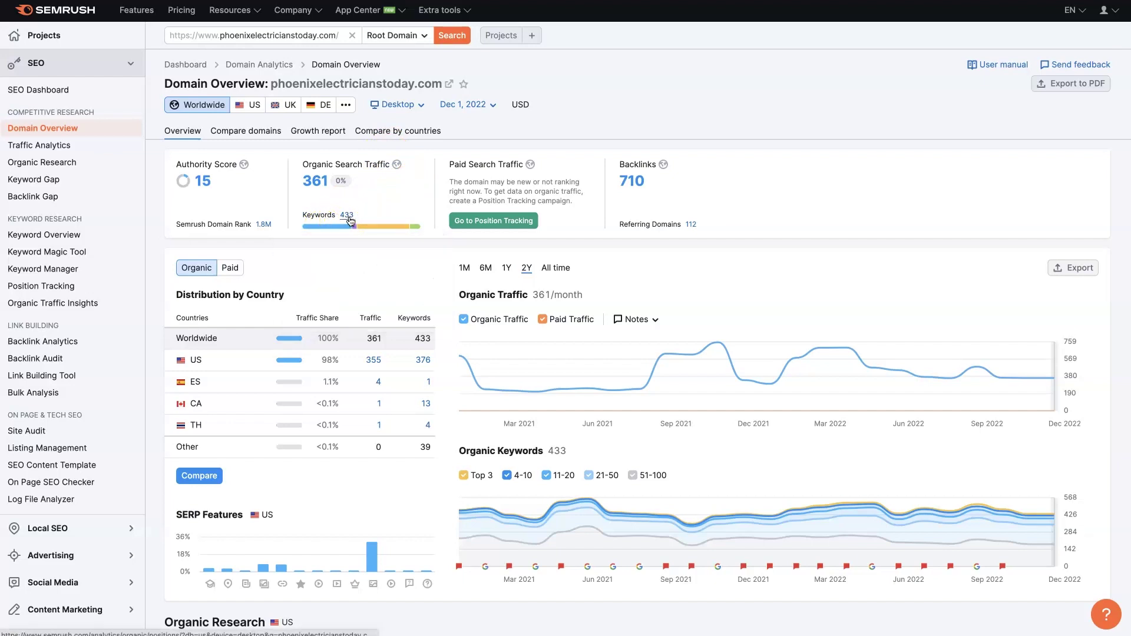
pyautogui.click(322, 186)
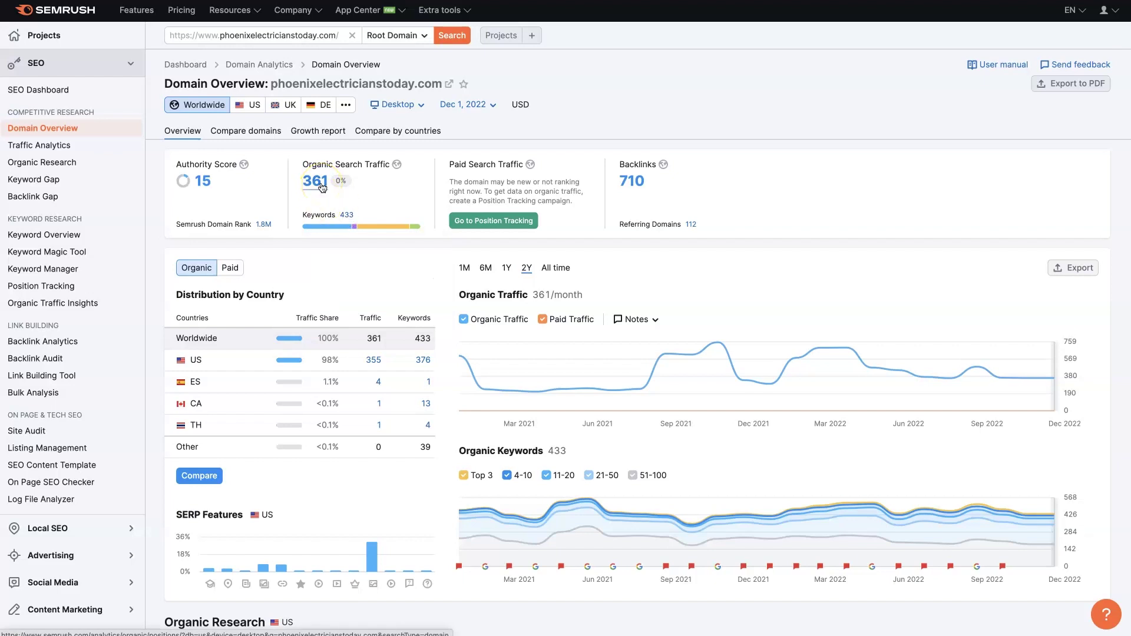
pyautogui.rightClick(322, 186)
pyautogui.click(340, 184)
pyautogui.click(612, 112)
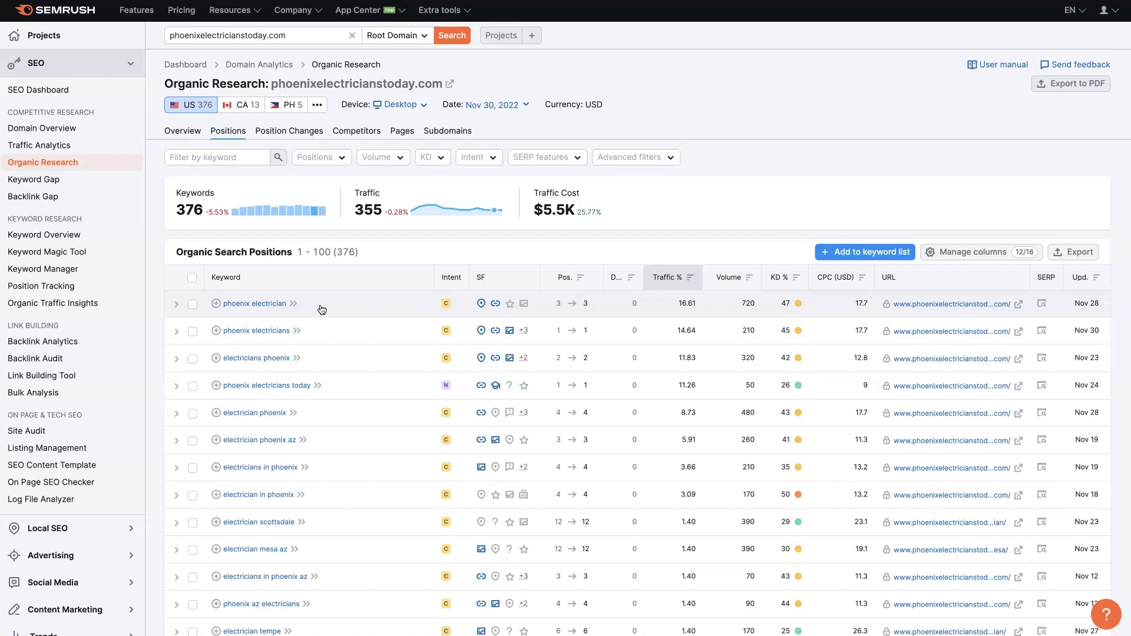
pyautogui.click(670, 289)
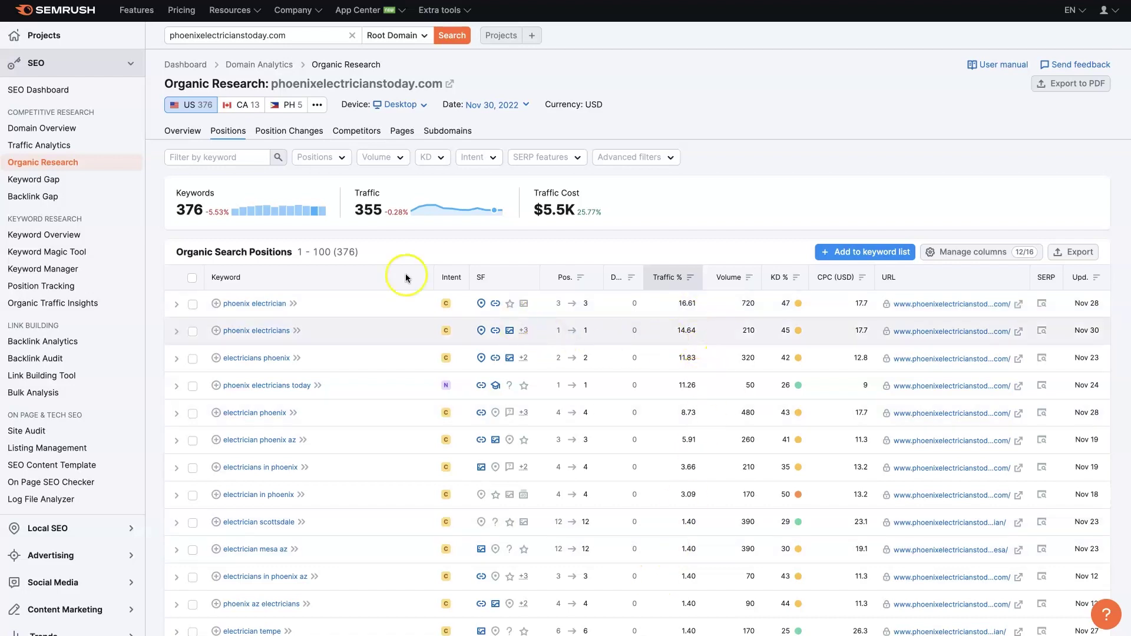
pyautogui.moveTo(193, 200)
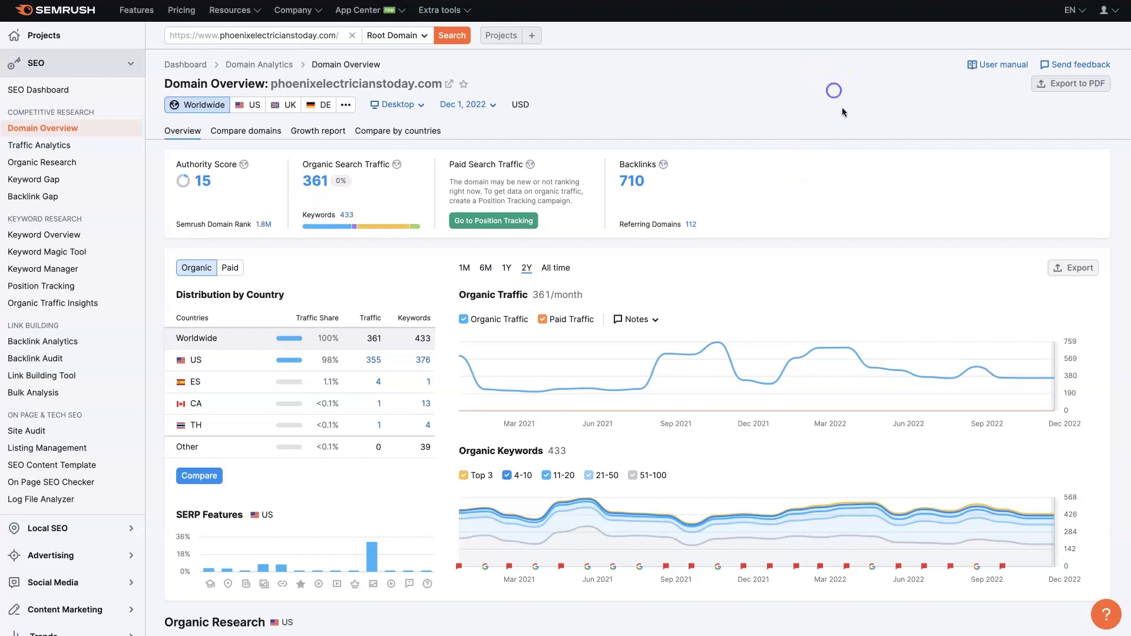
# - Switch the Organic Traffic and Keywords charts to All time, back to 2012
pyautogui.moveTo(543, 367)
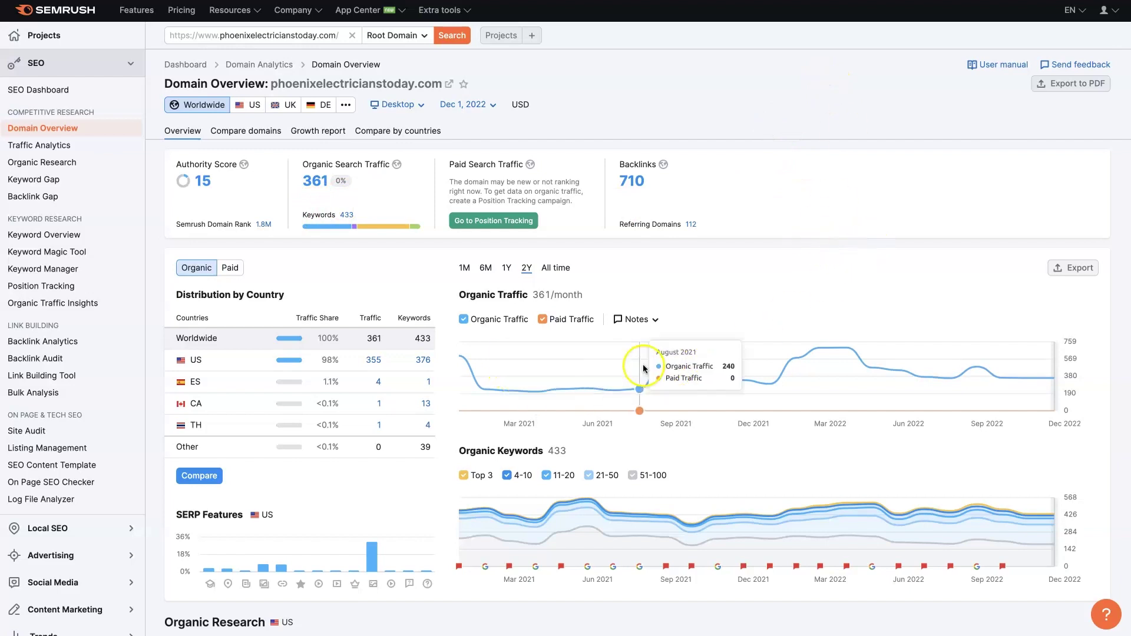
pyautogui.click(551, 270)
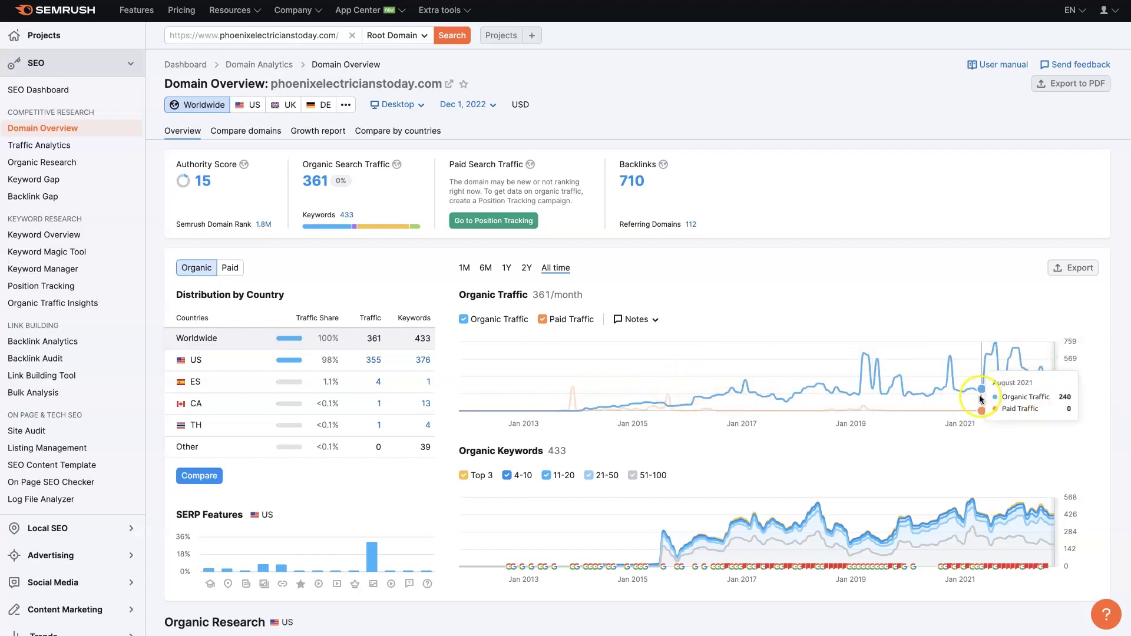
pyautogui.scroll(-1, 709, 463)
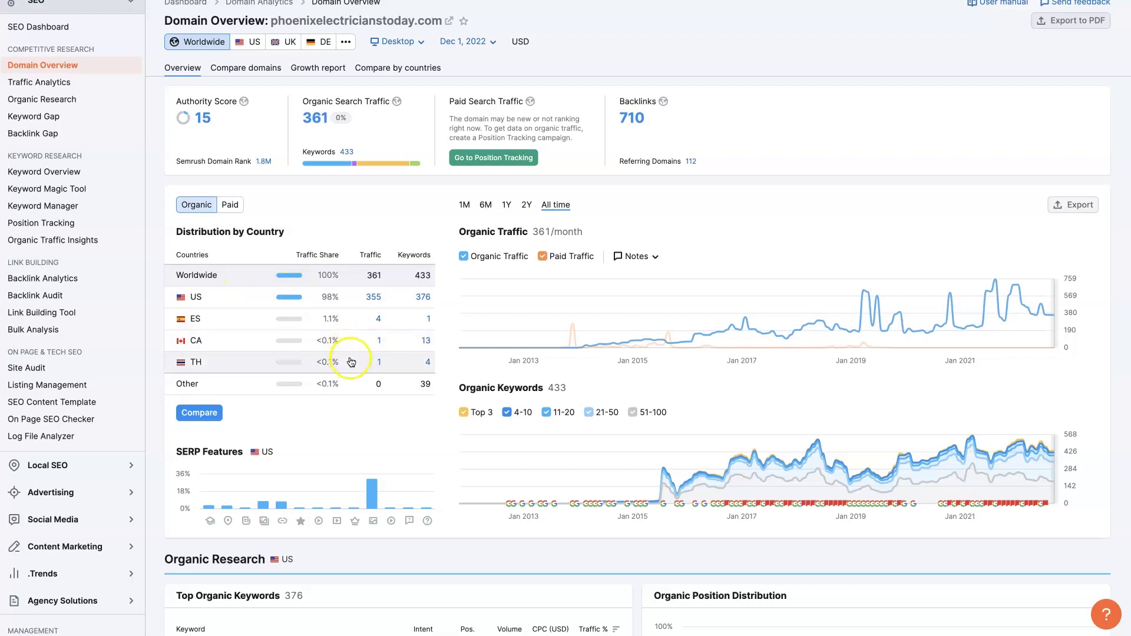
pyautogui.scroll(-3, 351, 362)
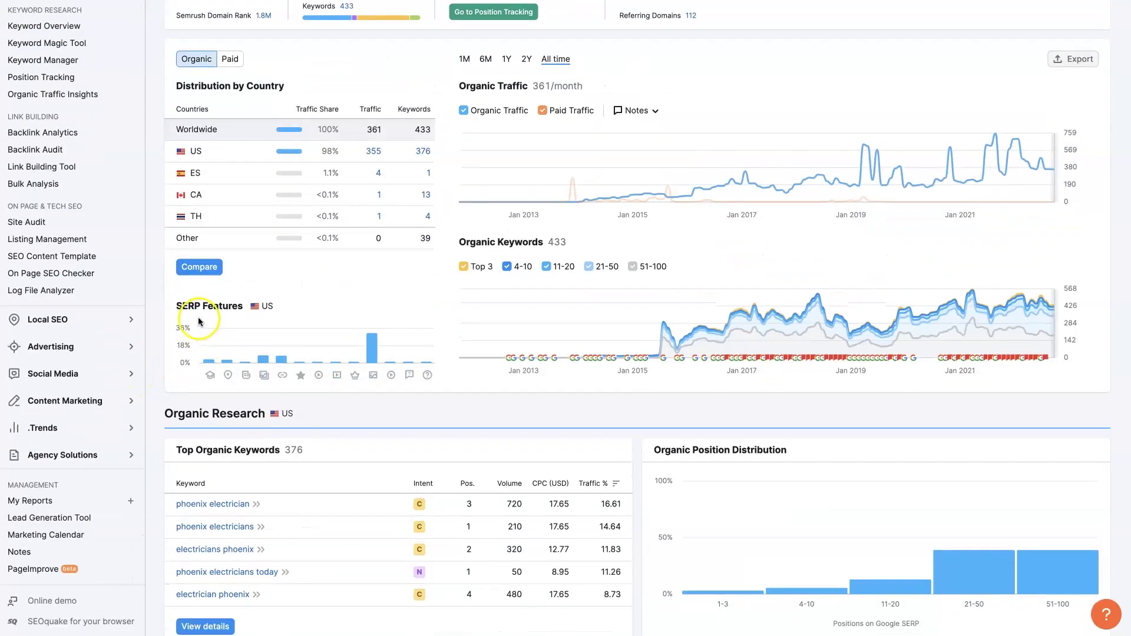
pyautogui.moveTo(195, 308)
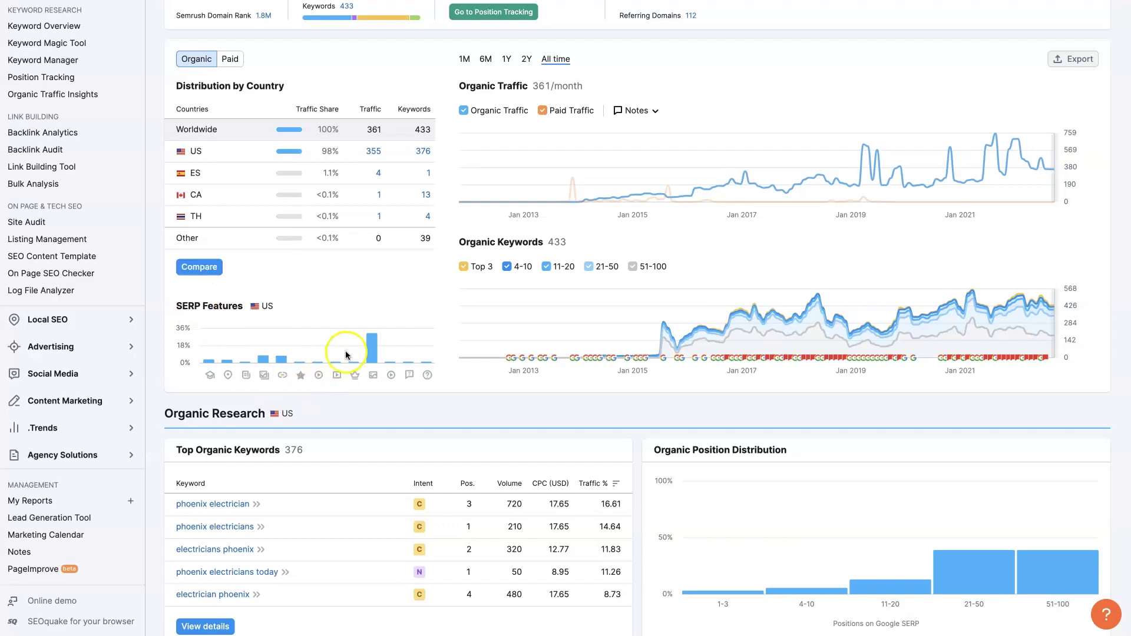
pyautogui.moveTo(371, 354)
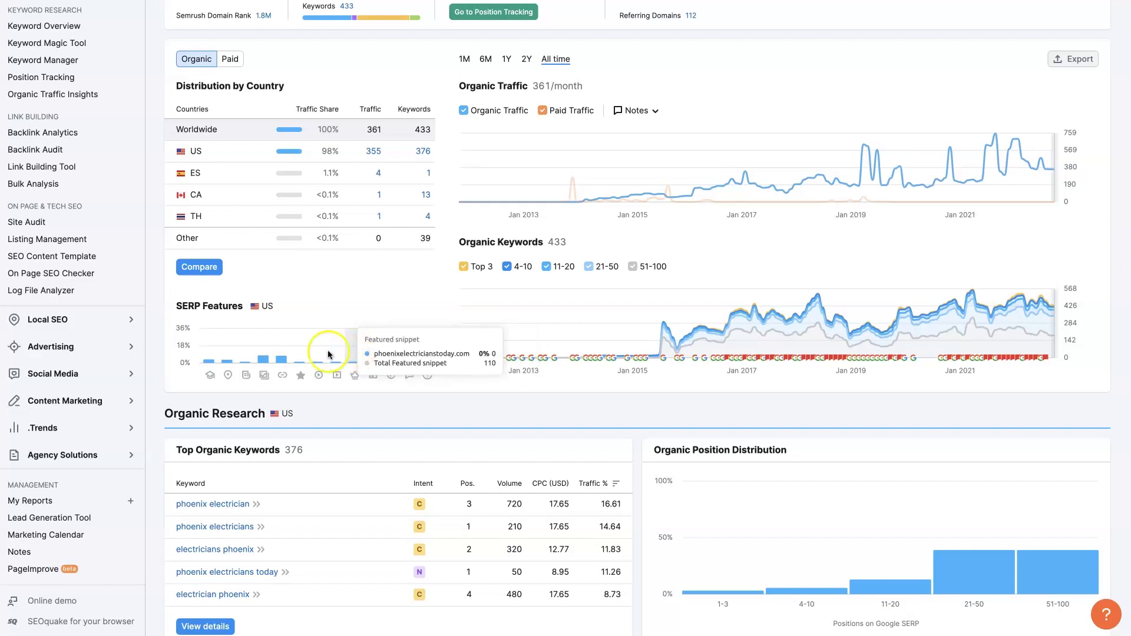
pyautogui.moveTo(283, 363)
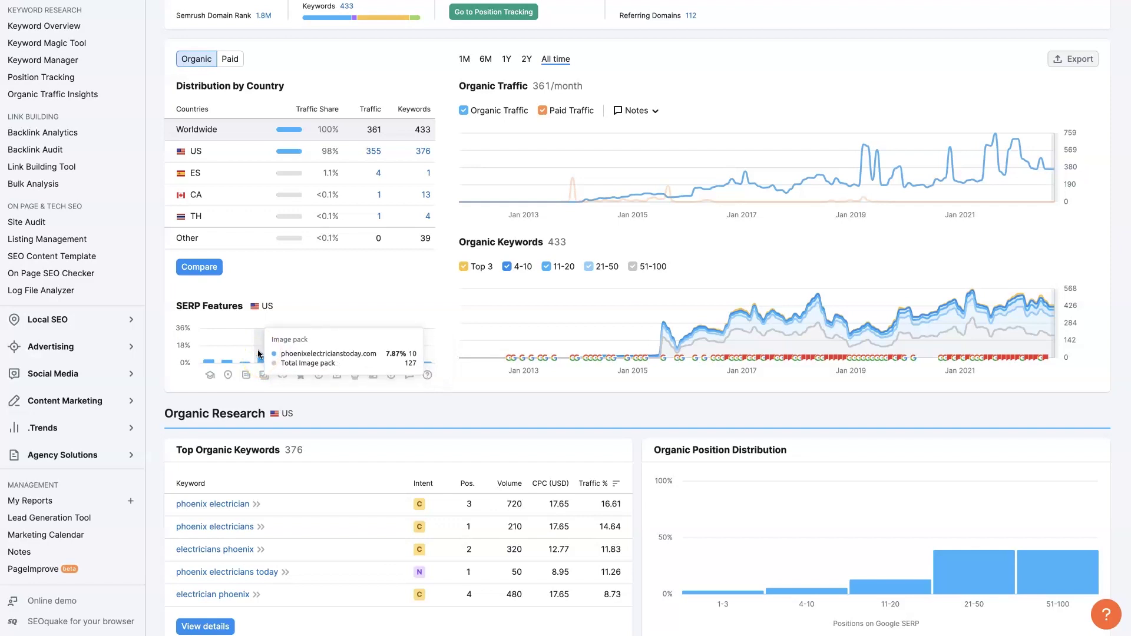
pyautogui.click(226, 341)
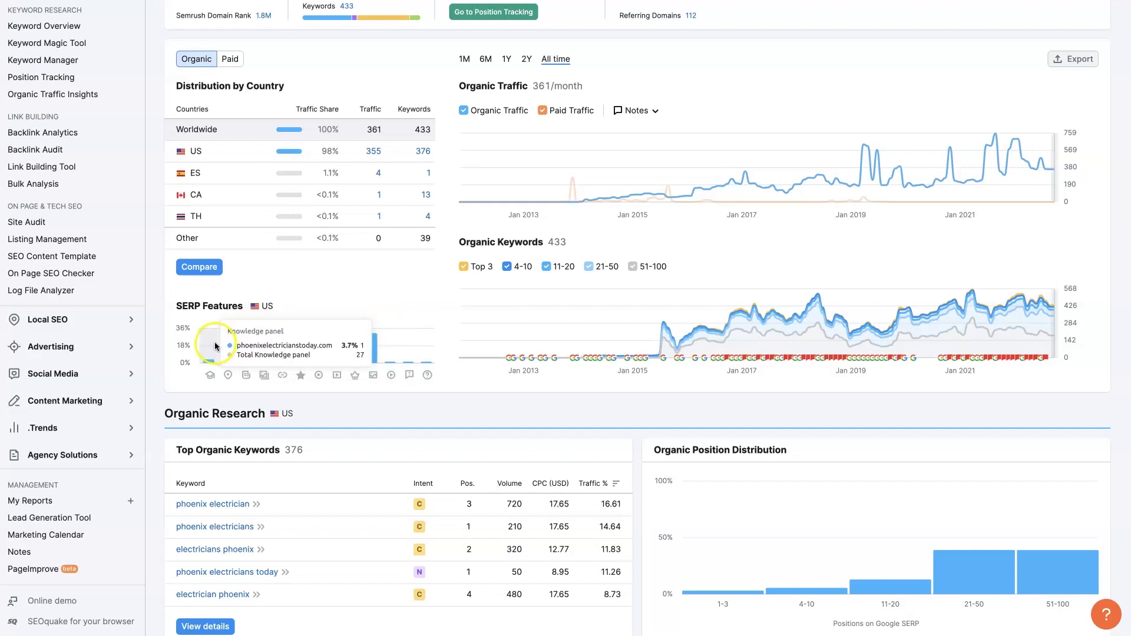
pyautogui.moveTo(427, 352)
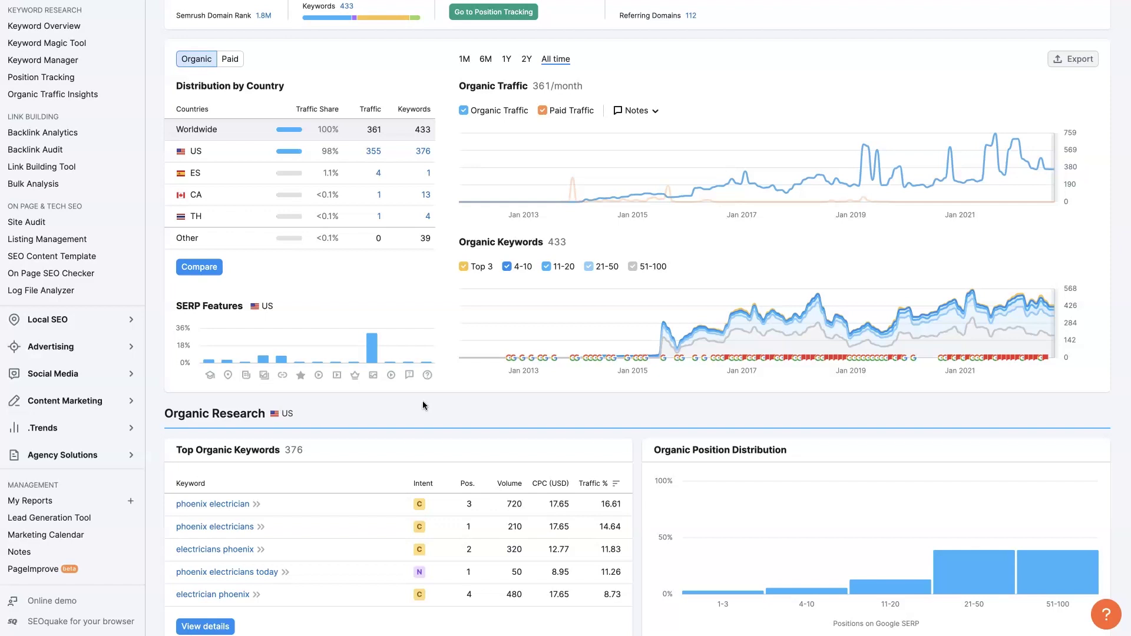
pyautogui.click(413, 358)
pyautogui.scroll(-5, 670, 393)
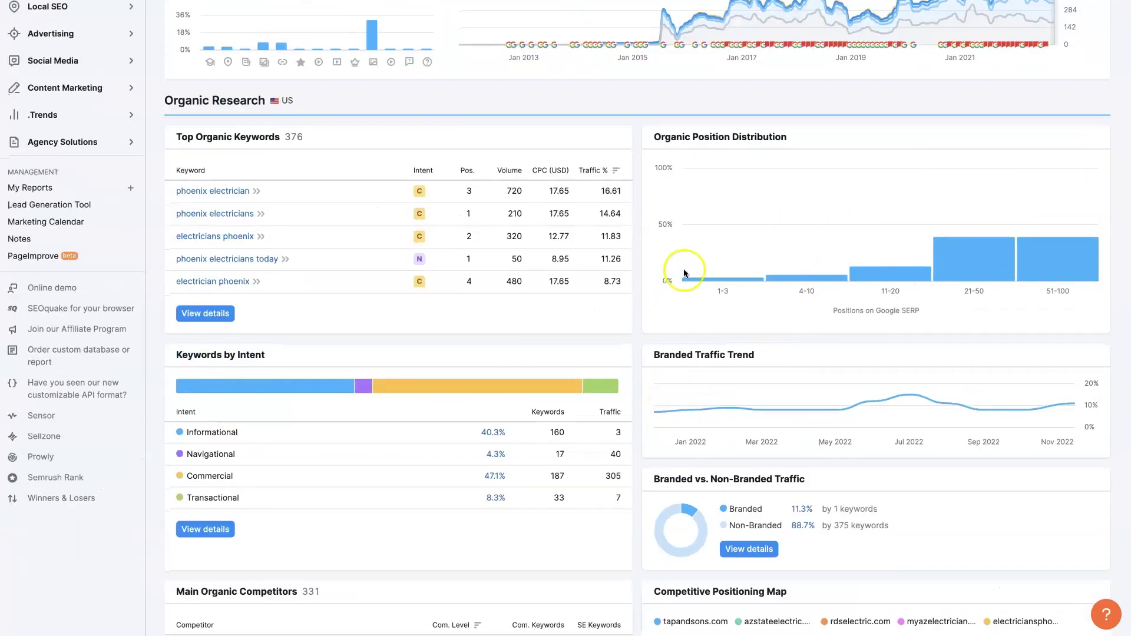
pyautogui.moveTo(719, 263)
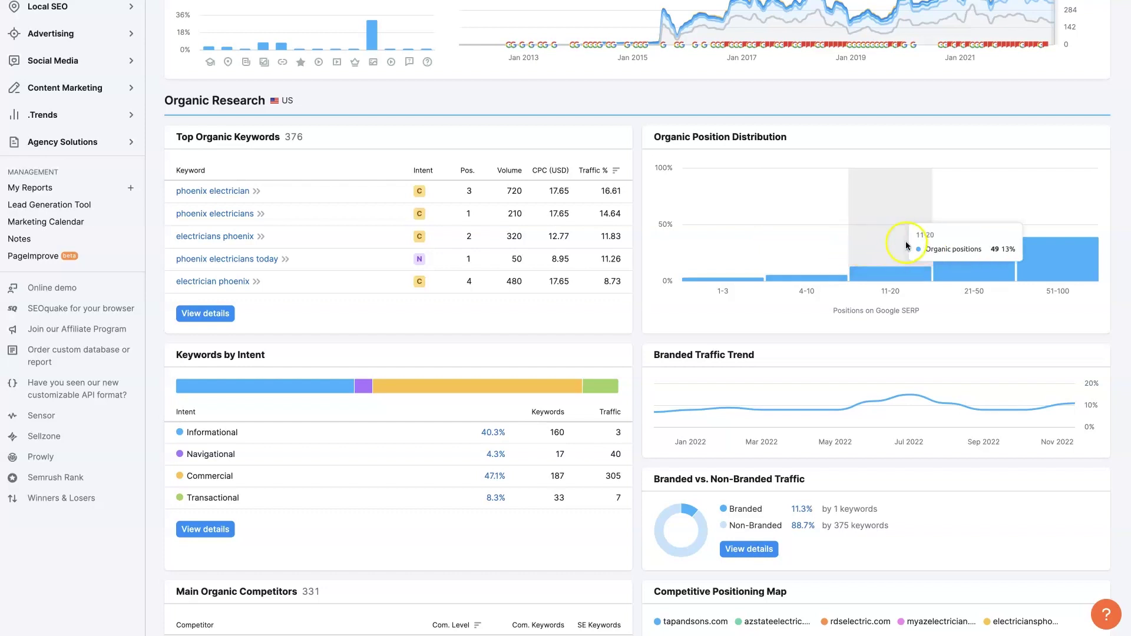
pyautogui.moveTo(1063, 243)
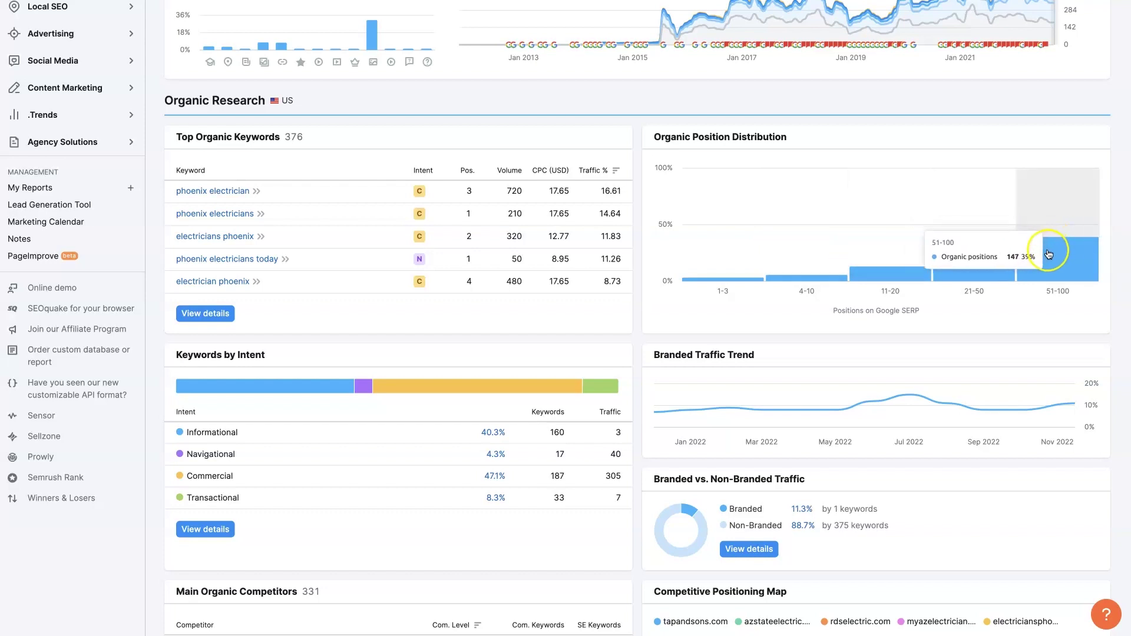
pyautogui.moveTo(998, 256)
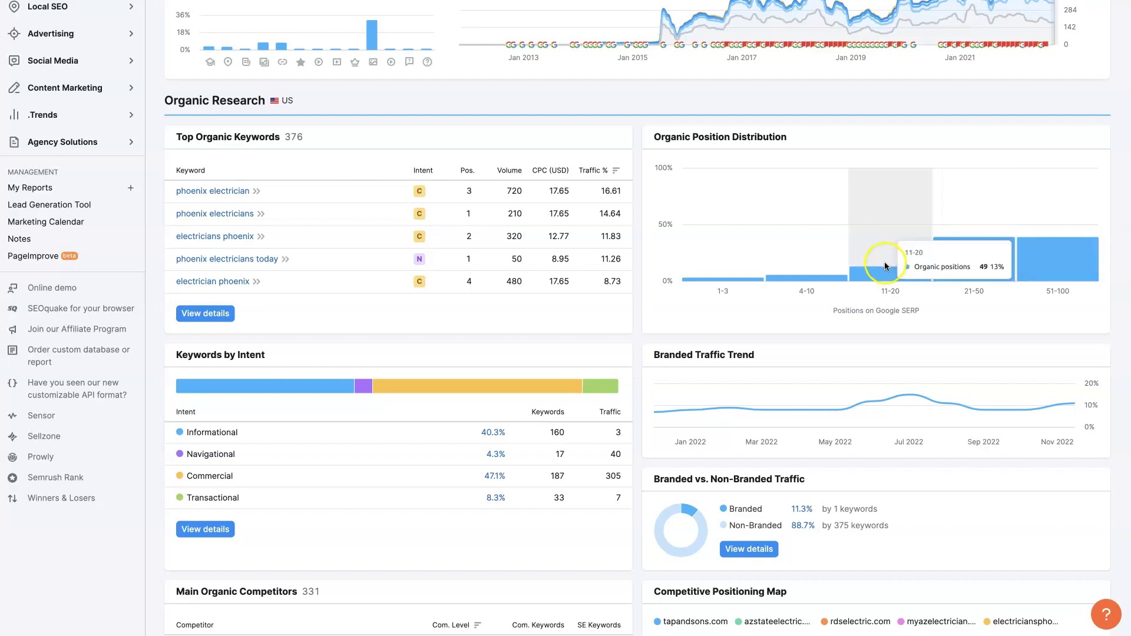
pyautogui.click(855, 281)
pyautogui.click(724, 284)
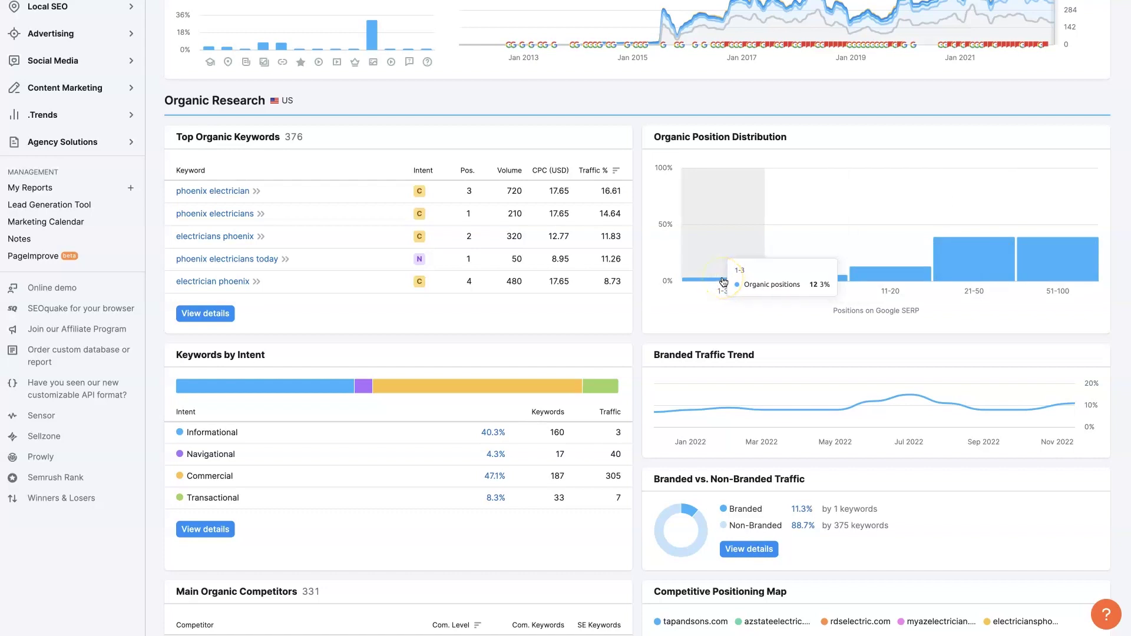
pyautogui.click(713, 245)
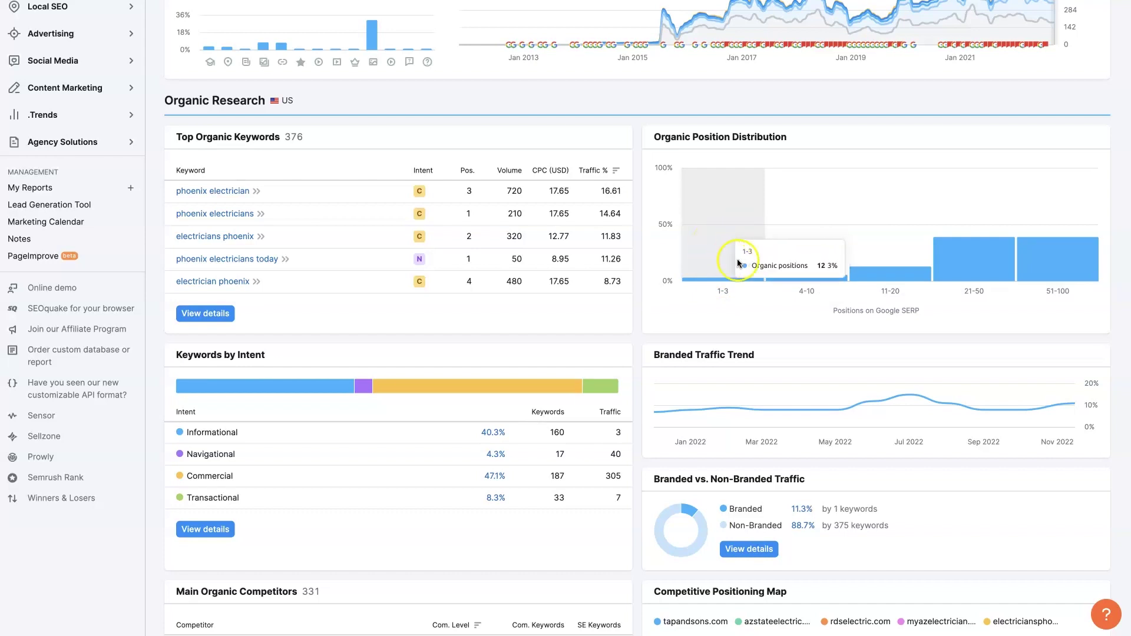
pyautogui.click(820, 273)
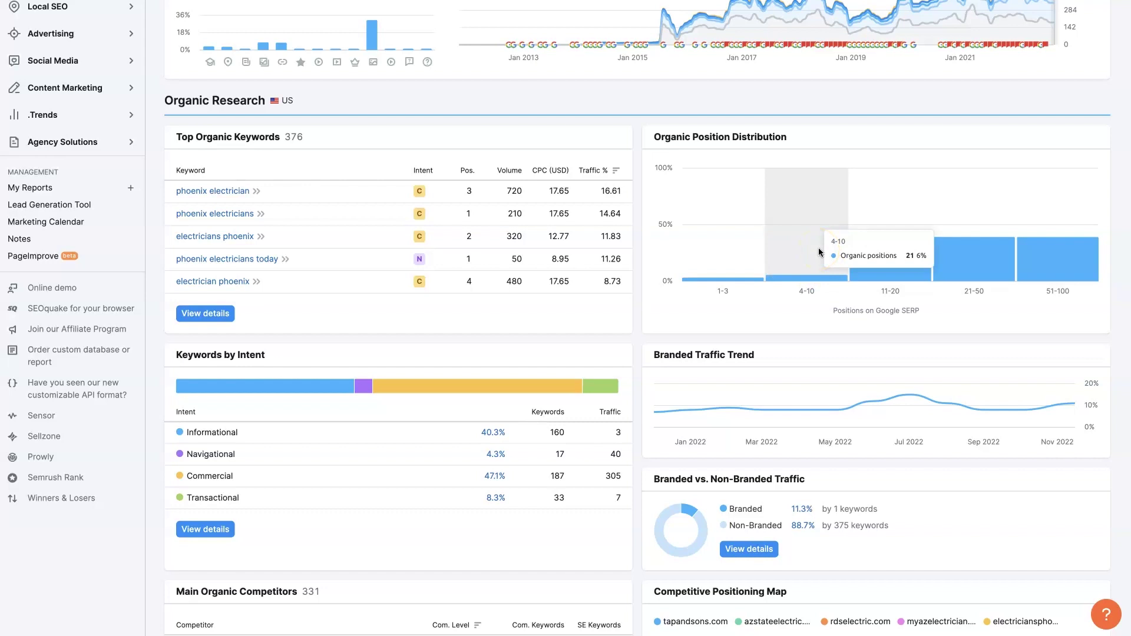
pyautogui.click(817, 248)
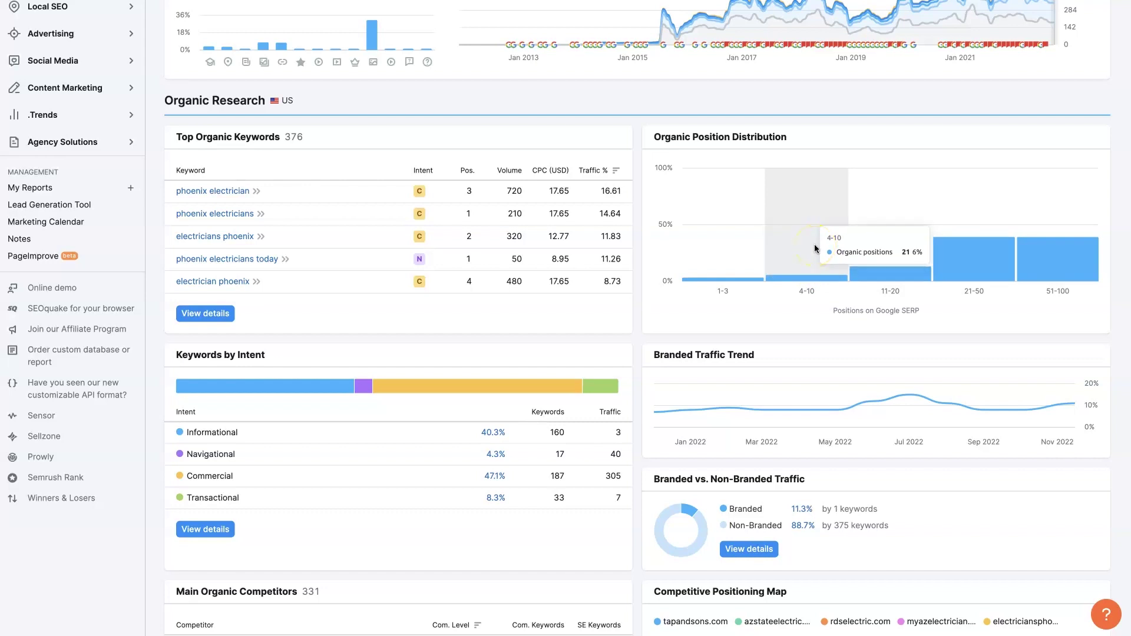
pyautogui.click(725, 262)
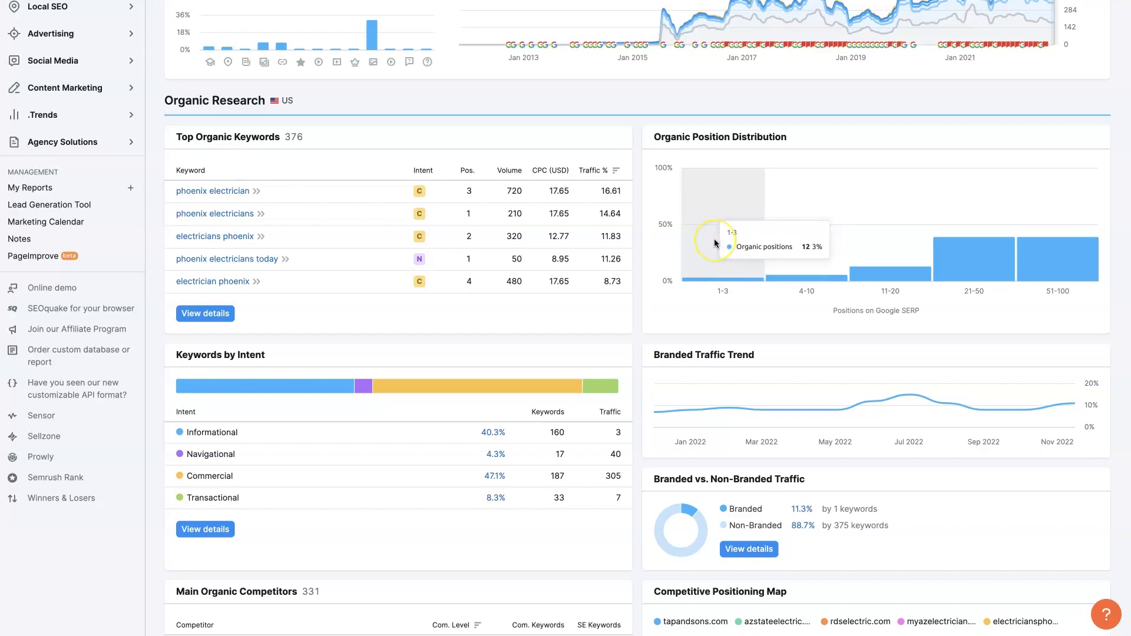
pyautogui.scroll(-1, 732, 246)
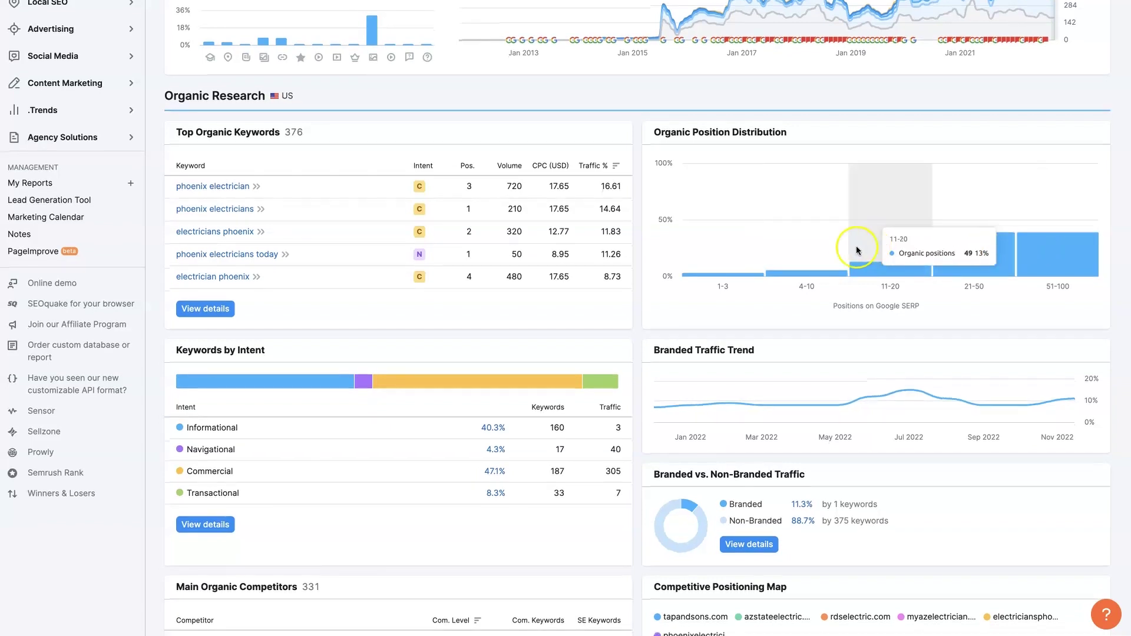
pyautogui.scroll(-1, 766, 251)
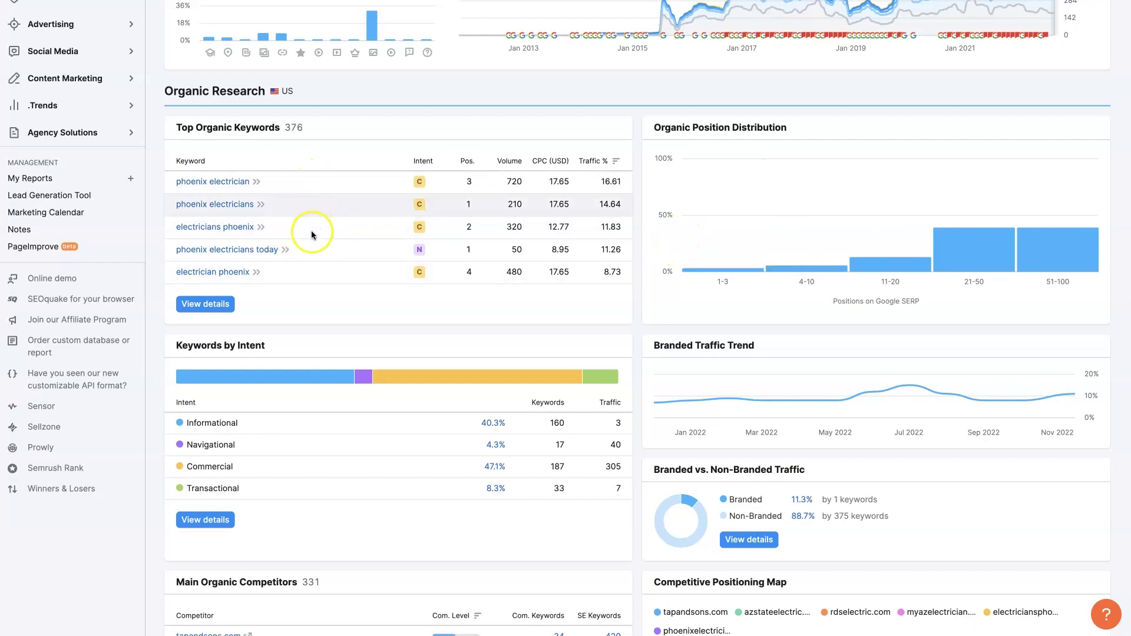
pyautogui.scroll(-3, 306, 277)
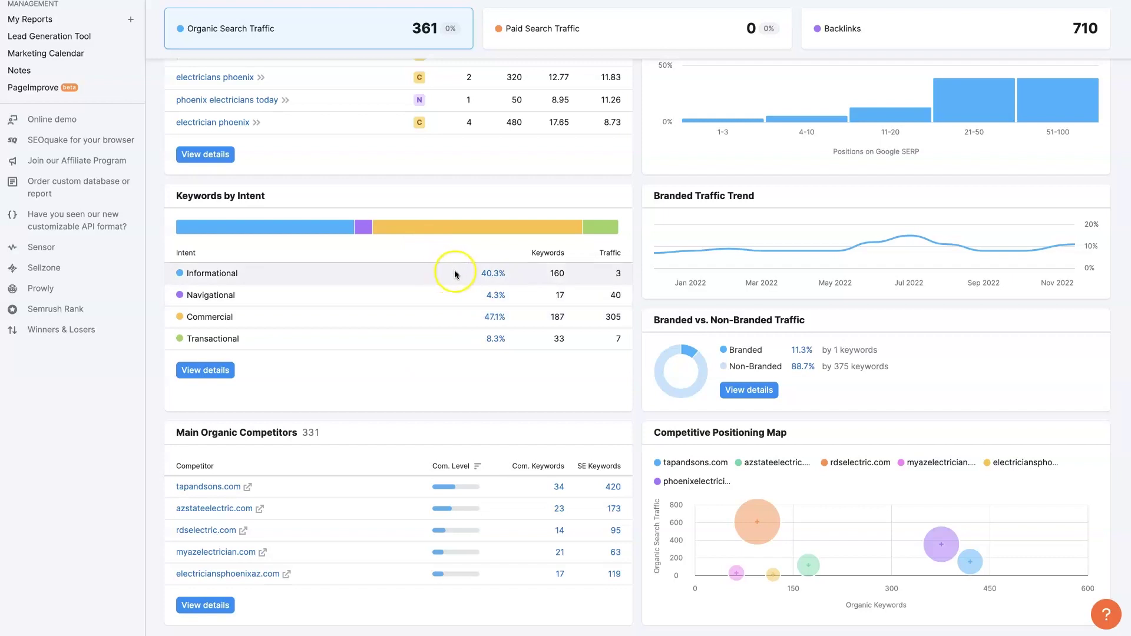
pyautogui.scroll(-3, 936, 290)
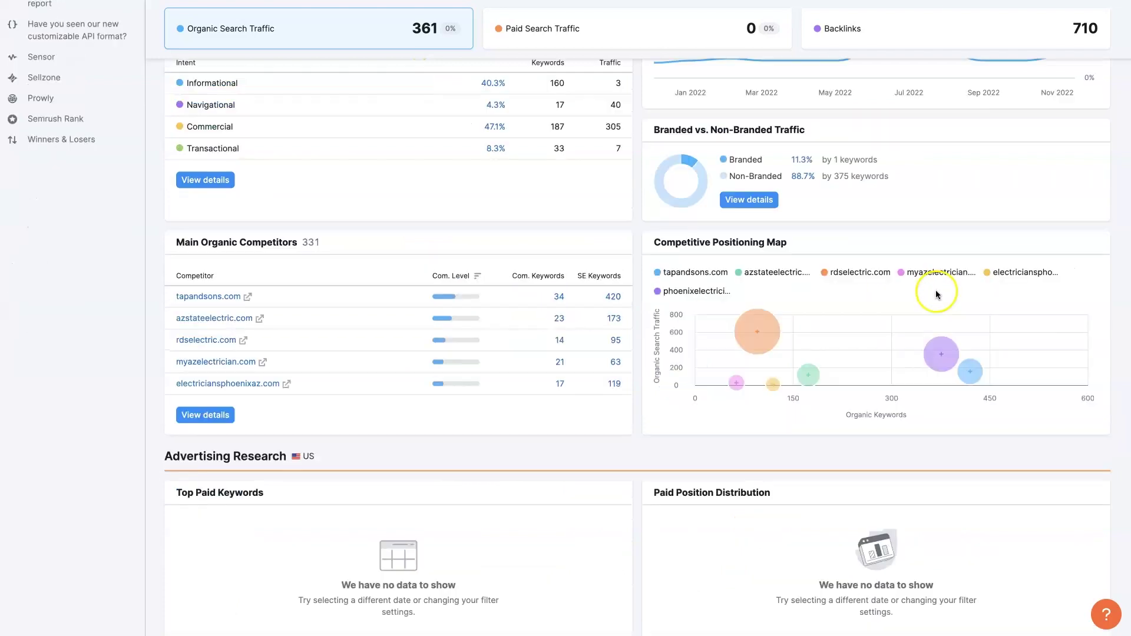
pyautogui.scroll(-5, 936, 290)
pyautogui.scroll(15, 936, 289)
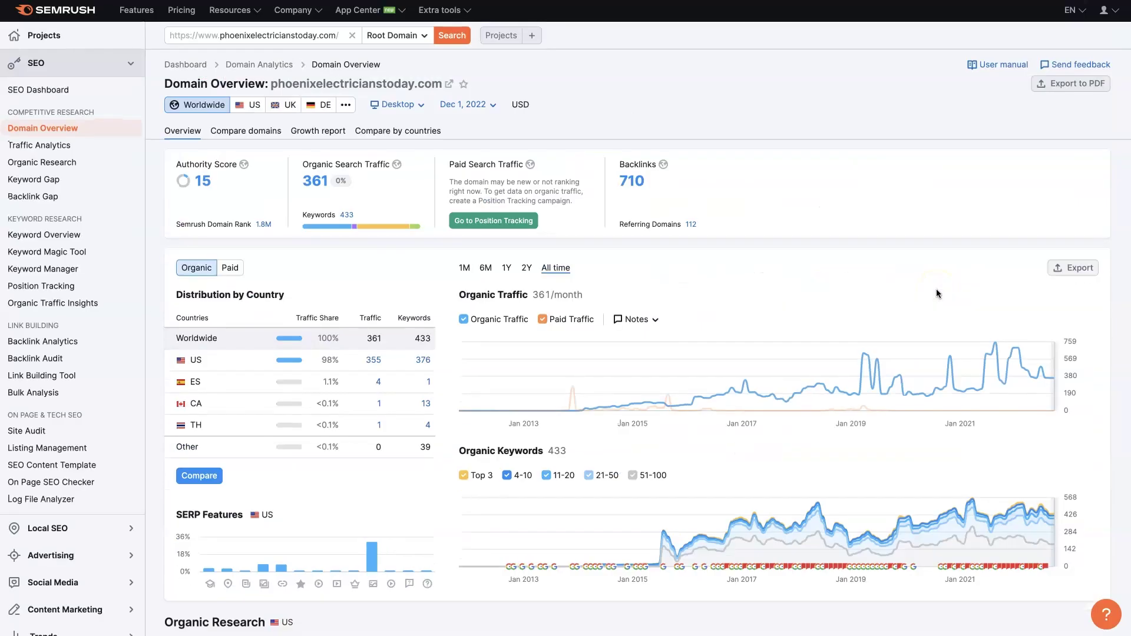
pyautogui.moveTo(929, 287); pyautogui.dragTo(857, 295)
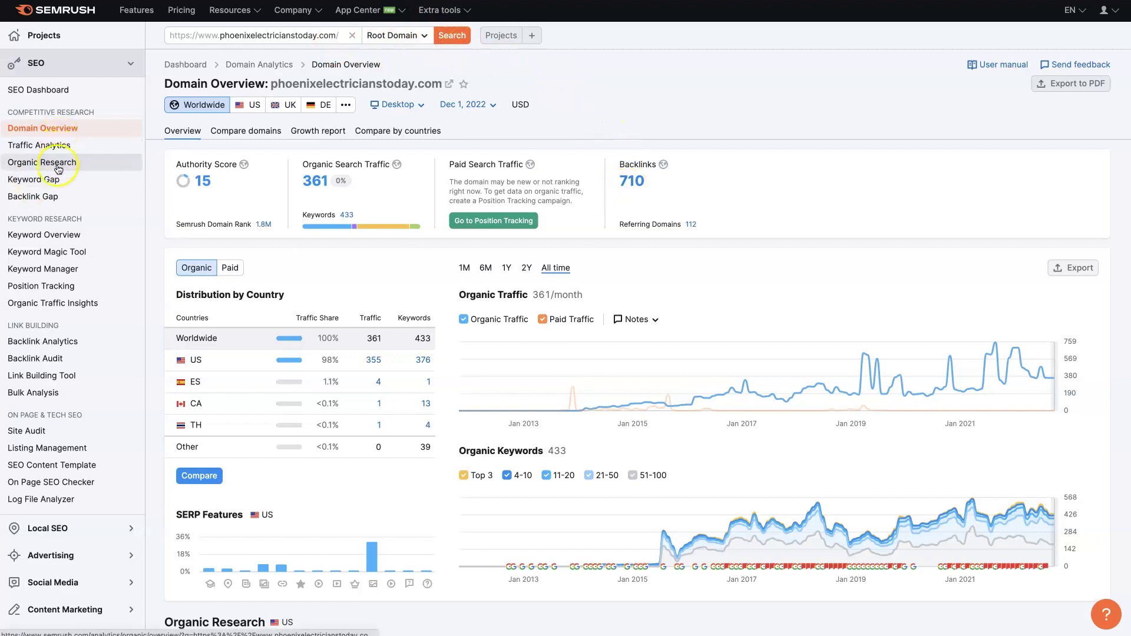
# - Open Backlink Gap from the Competitive Research section of the sidebar
pyautogui.click(52, 197)
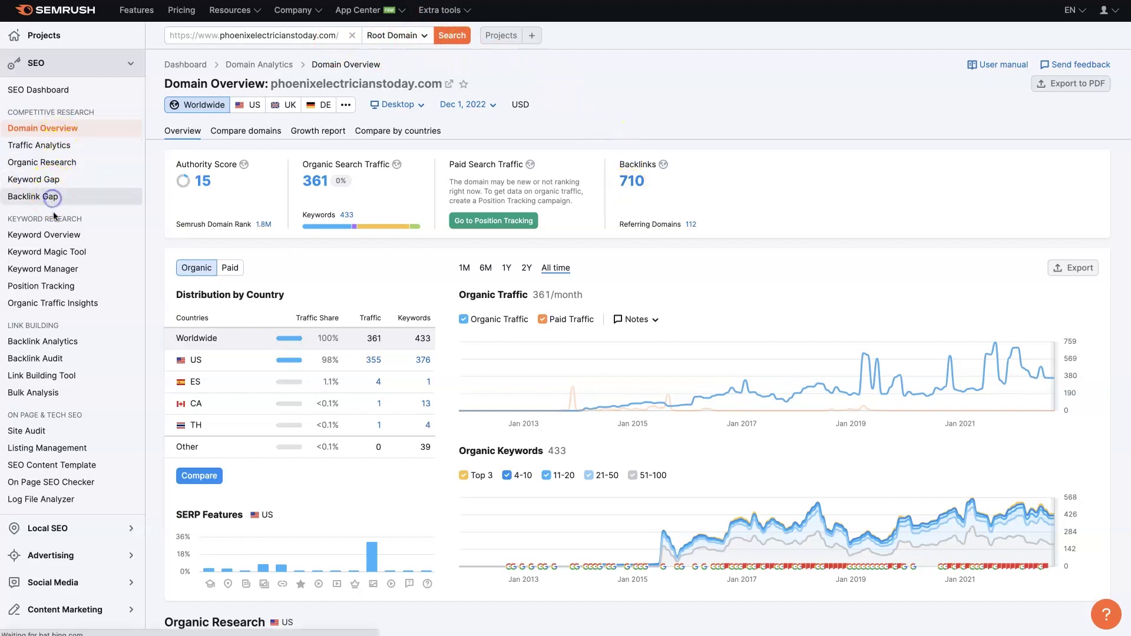